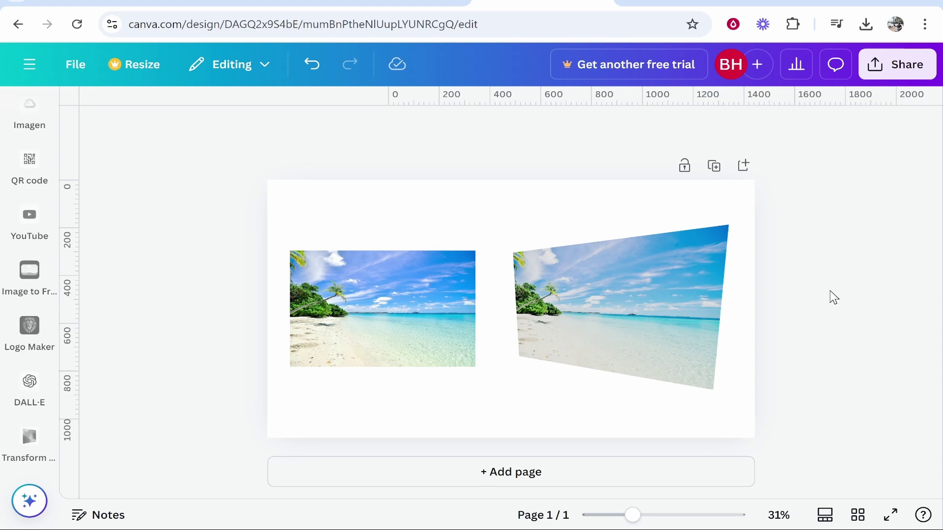
Select the perspective-warped beach copy so it can be deleted.
click(680, 276)
key(Delete)
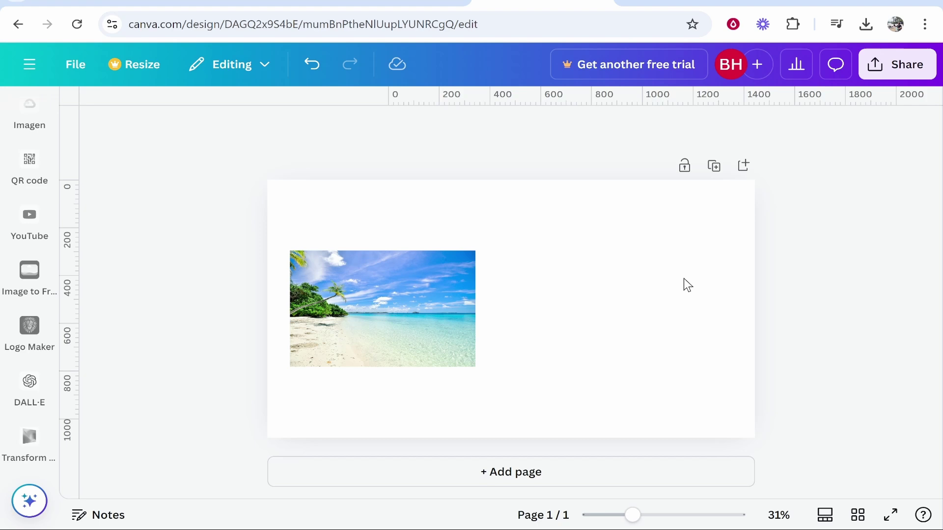
click(351, 276)
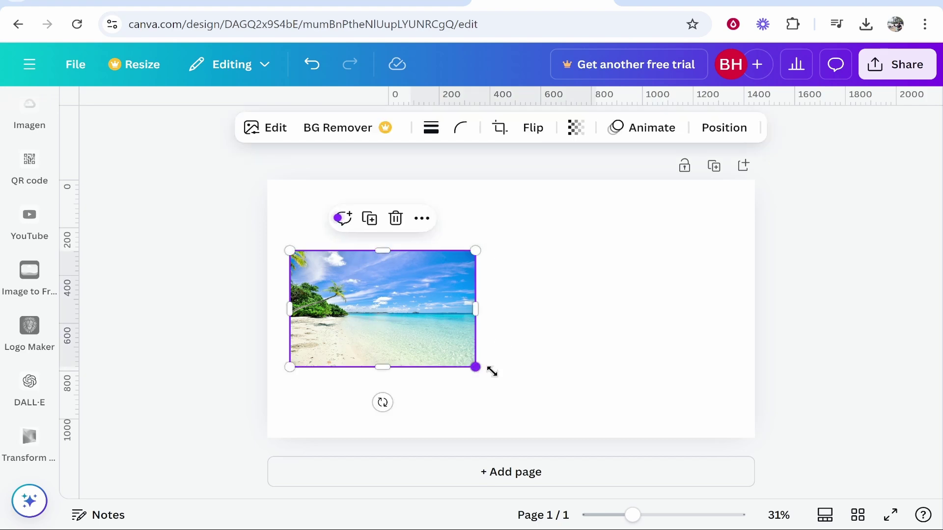
drag(491, 371, 477, 369)
drag(345, 278, 344, 280)
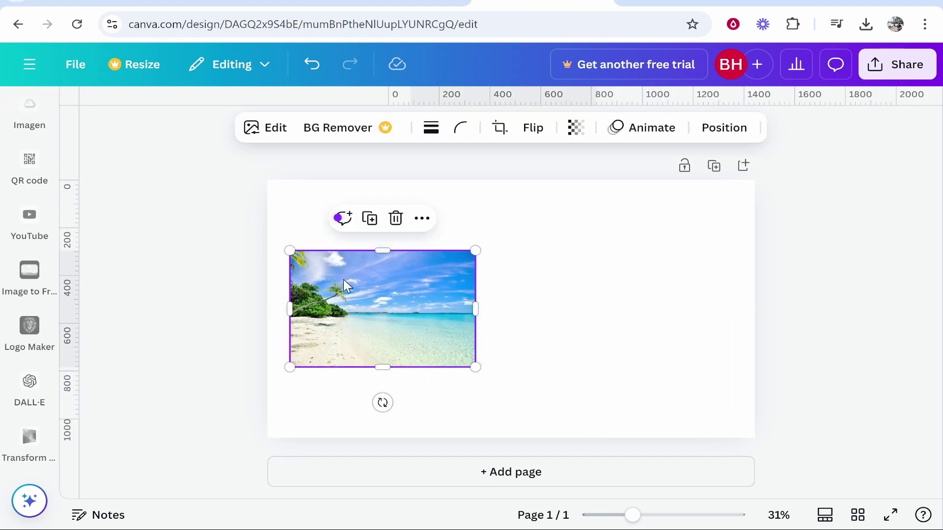
click(309, 200)
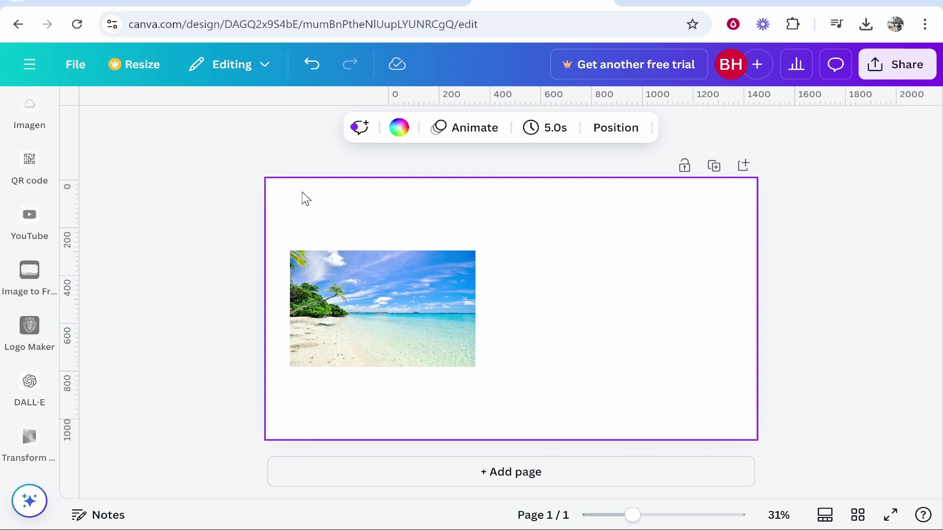
scroll(15, 201, up, 5)
Browse the sidebar panels, then search Apps for 'transform'.
click(22, 184)
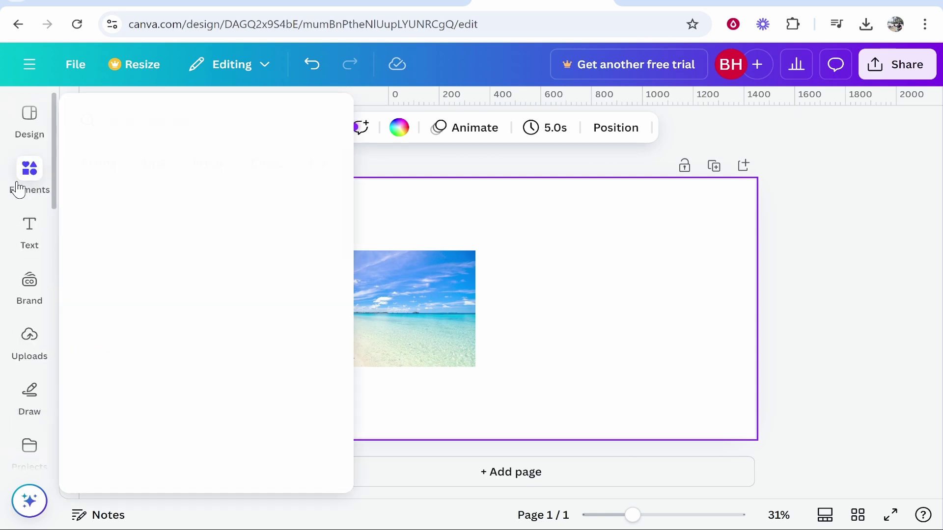
click(29, 230)
scroll(30, 251, down, 1)
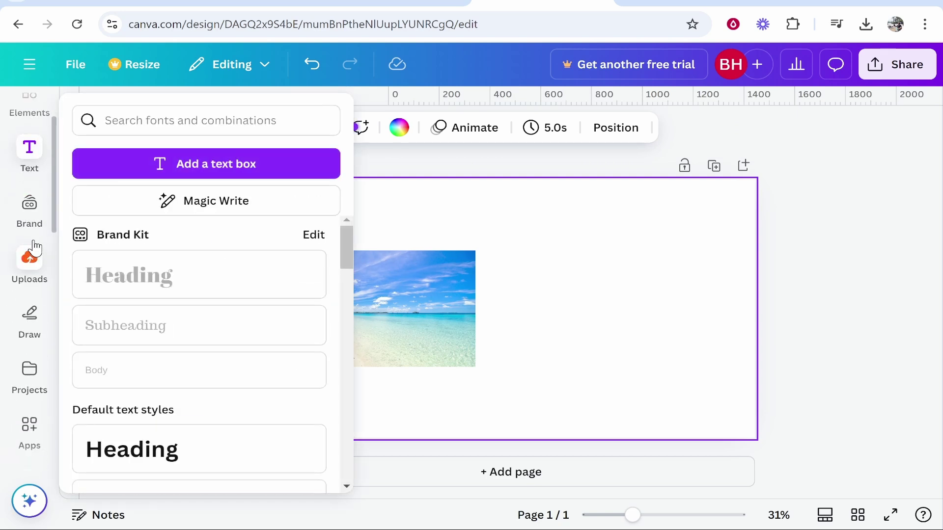
click(33, 151)
scroll(30, 208, down, 1)
click(30, 192)
click(30, 354)
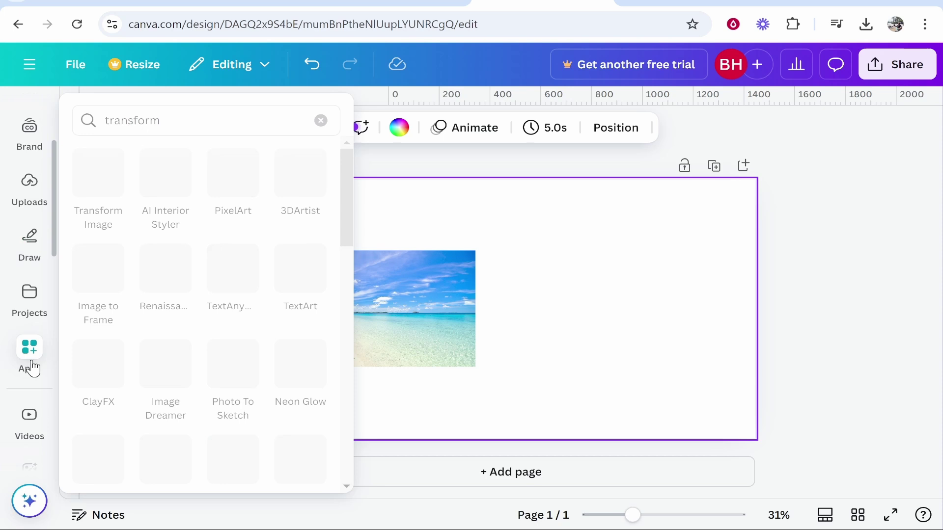
click(320, 116)
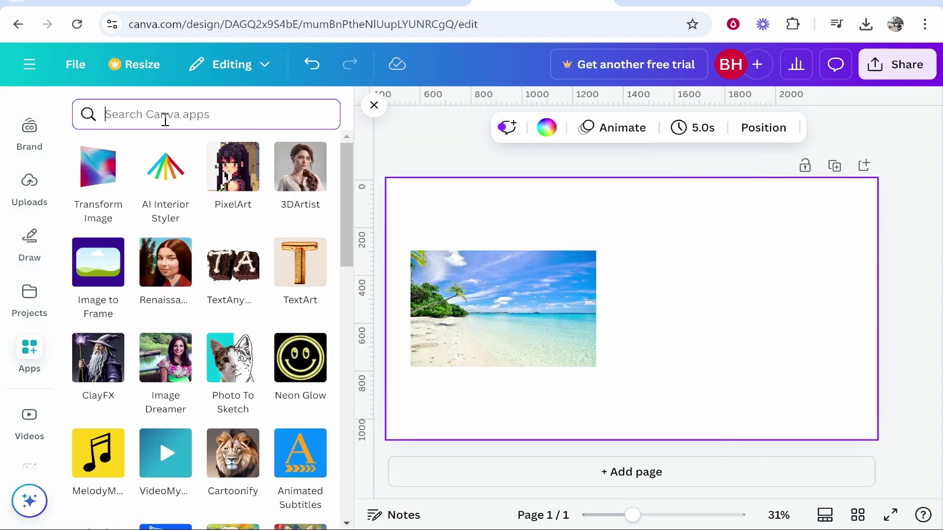
text(transf)
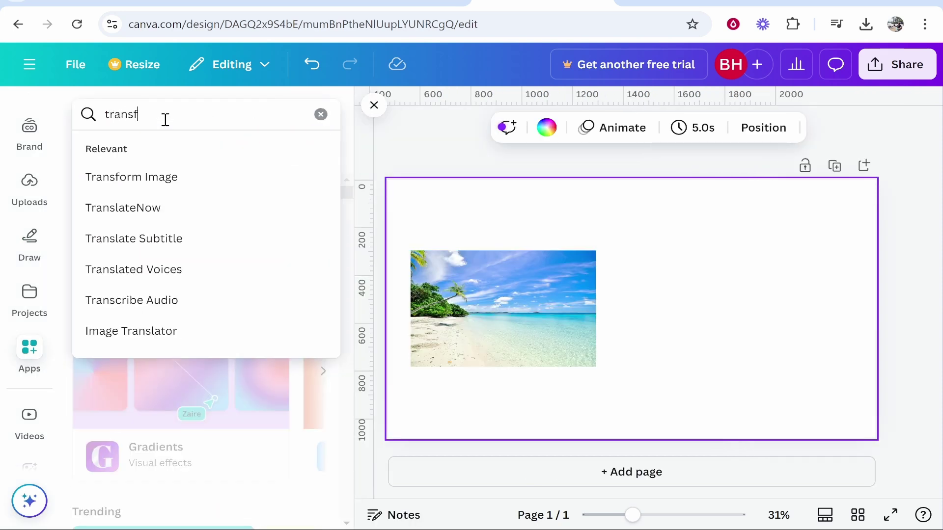
text(orm)
key(Return)
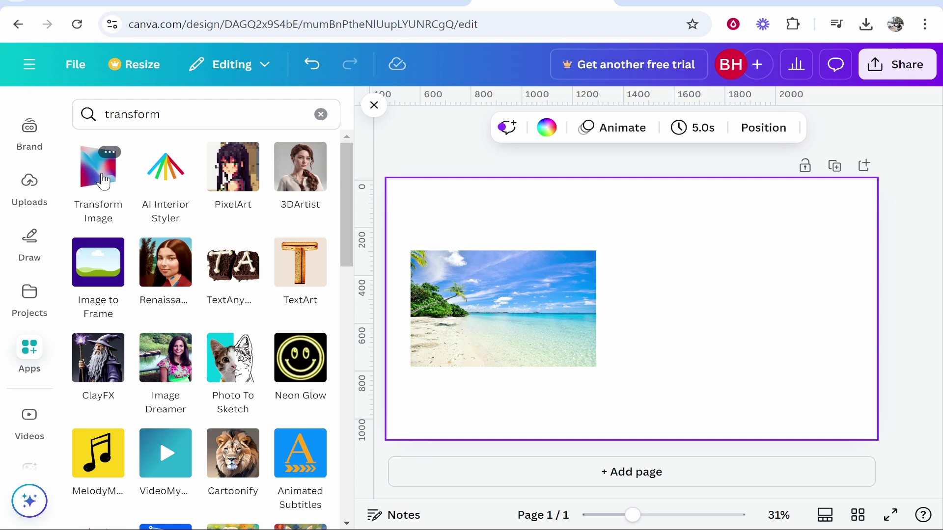
Open Transform Image and upload pexels-asadphoto-457882 (1).jpg from Downloads.
click(97, 179)
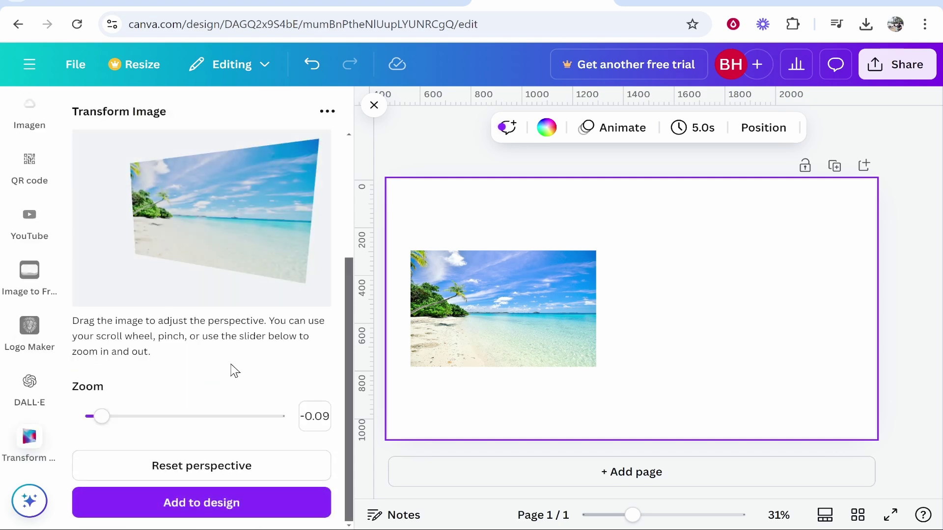
click(326, 112)
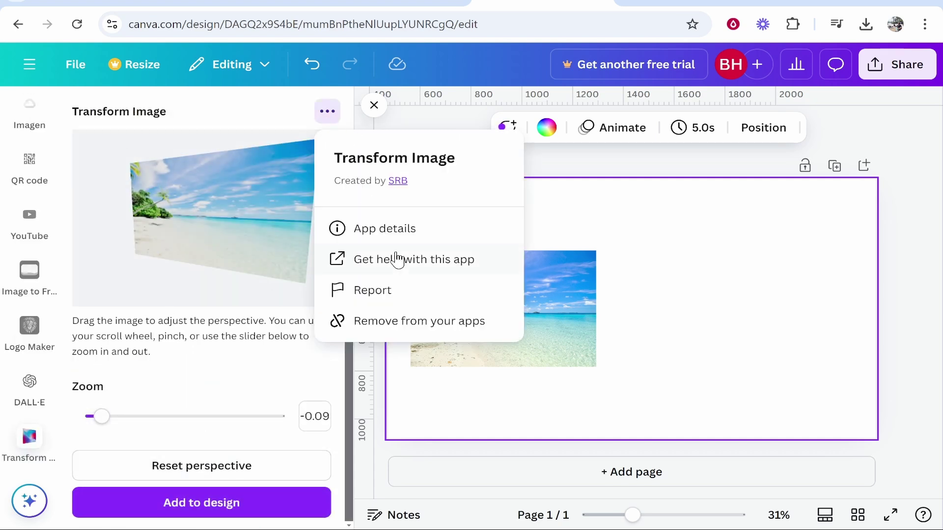
click(348, 139)
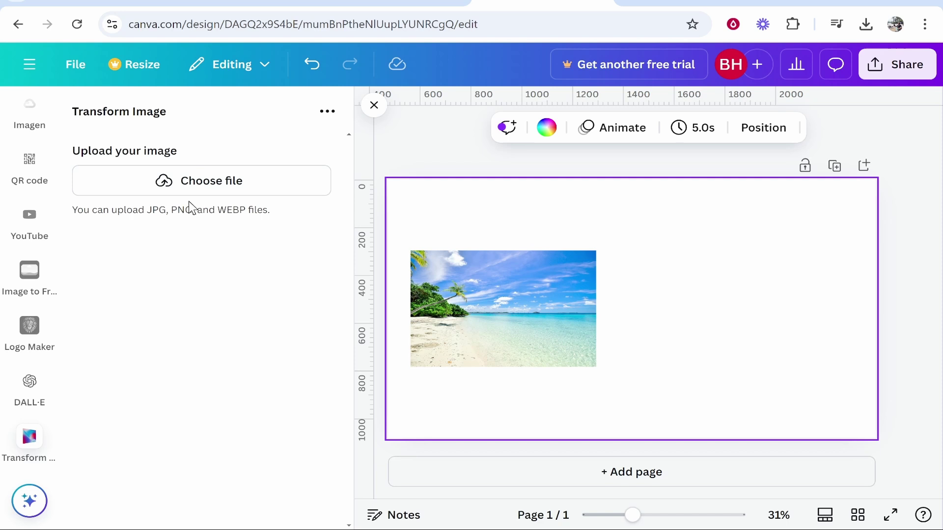
click(254, 186)
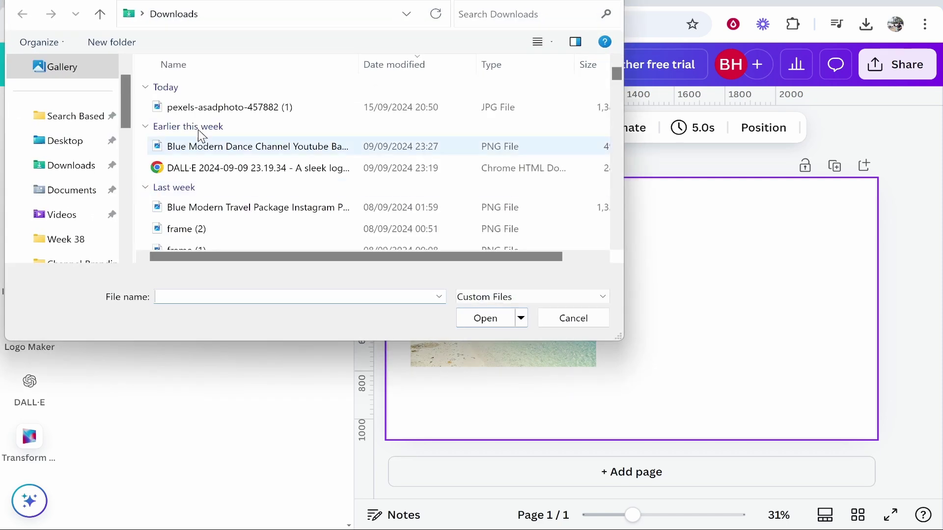
double_click(199, 107)
scroll(301, 217, down, 1)
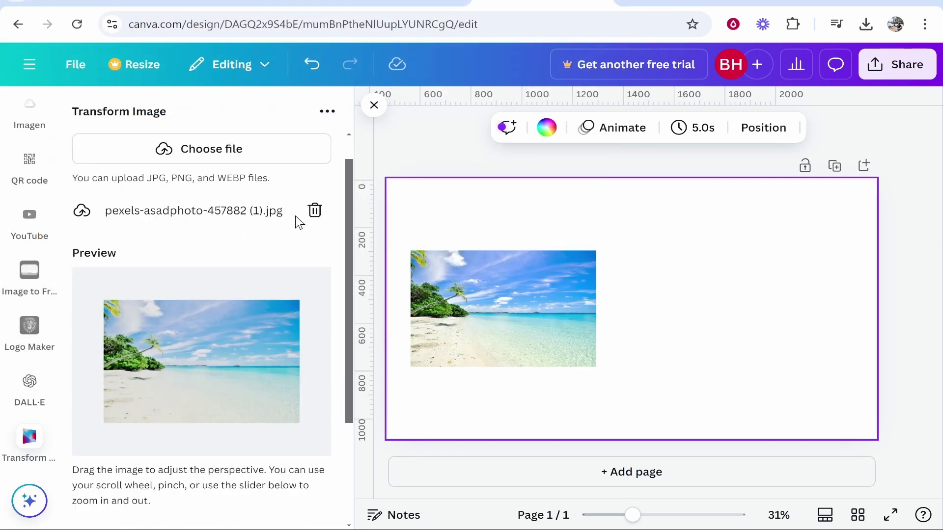
scroll(243, 259, down, 2)
scroll(192, 301, down, 2)
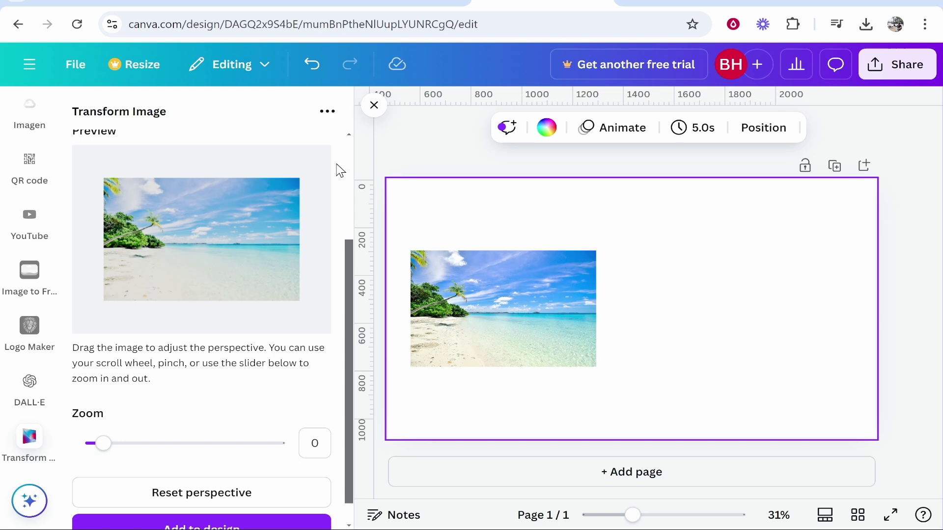
scroll(339, 169, down, 1)
drag(104, 416, 104, 417)
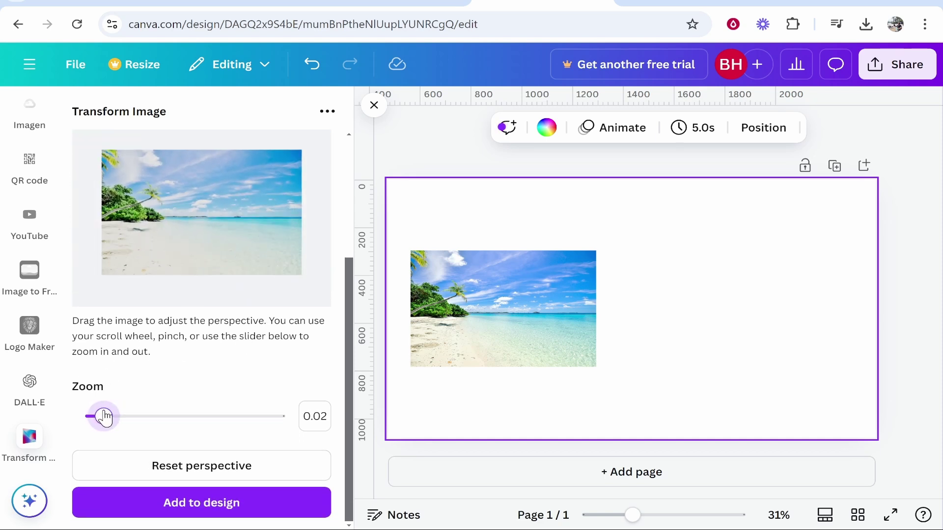
Drag the preview's corner to tilt the beach photo into a skewed perspective.
mouse_move(299, 150)
mouse_down()
mouse_move(289, 154)
mouse_move(301, 136)
mouse_move(309, 139)
mouse_move(276, 156)
mouse_move(283, 163)
mouse_up()
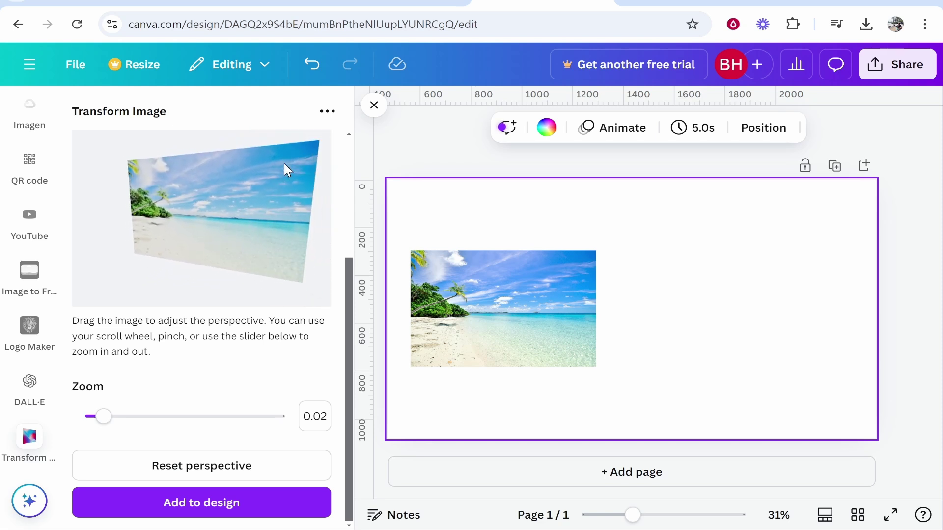
Add the warped beach photo to the page, place it right of the original, and deselect.
click(205, 511)
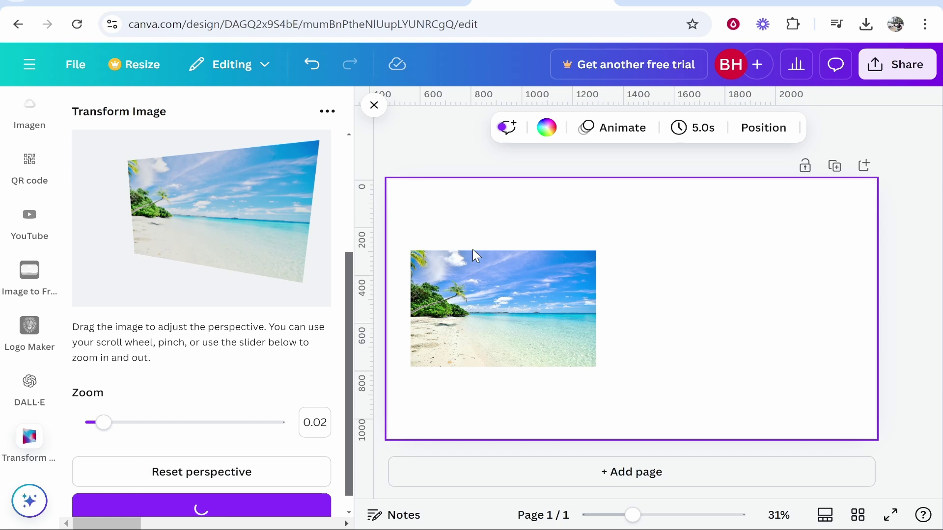
drag(671, 347, 771, 325)
click(510, 205)
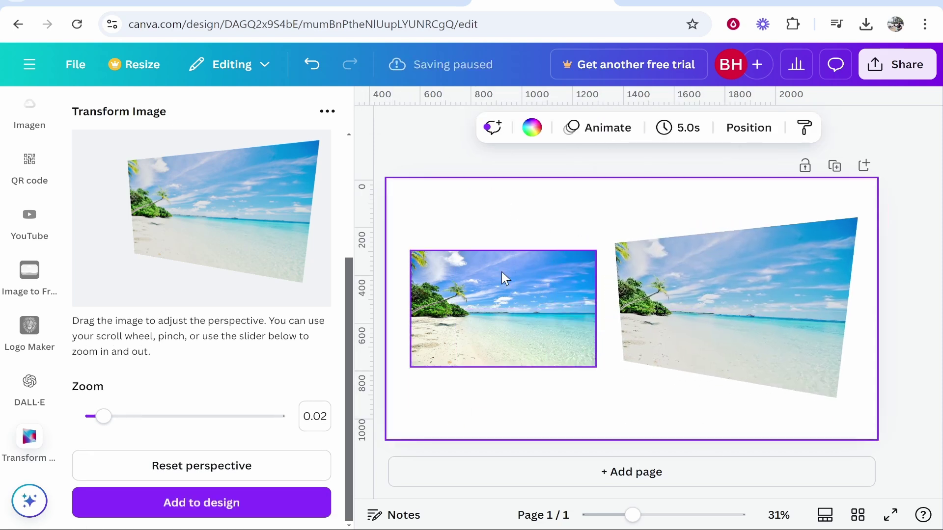
click(472, 165)
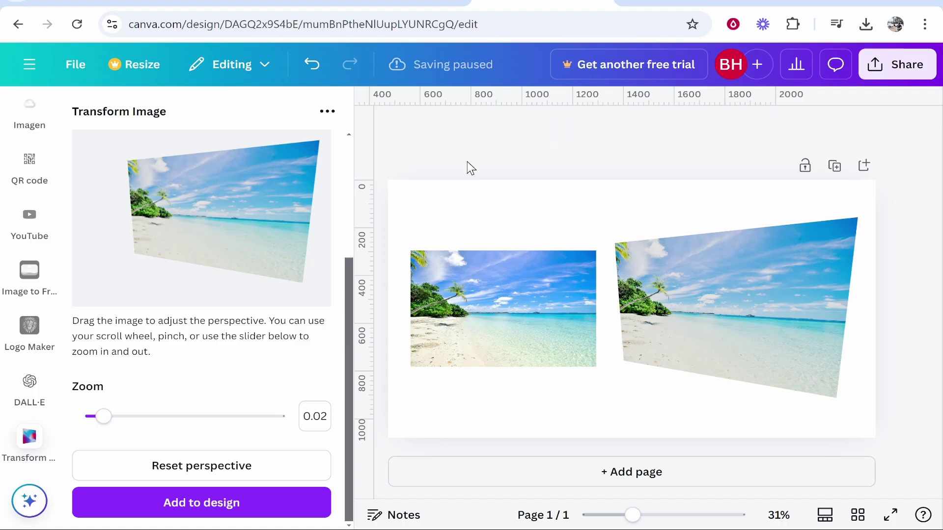